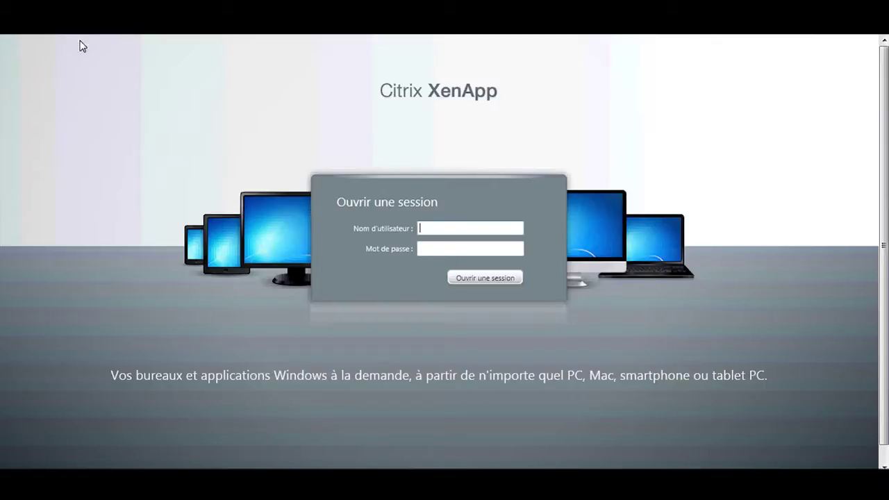
- Log in to the Citrix XenApp portal with the username vertisoft and the account password
text(vertisoft)
key(Tab)
text(******)
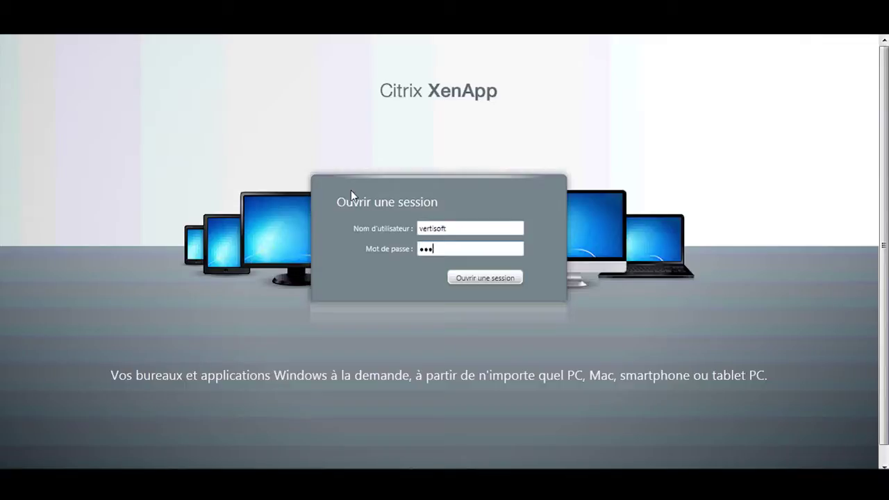
text(****)
key(Return)
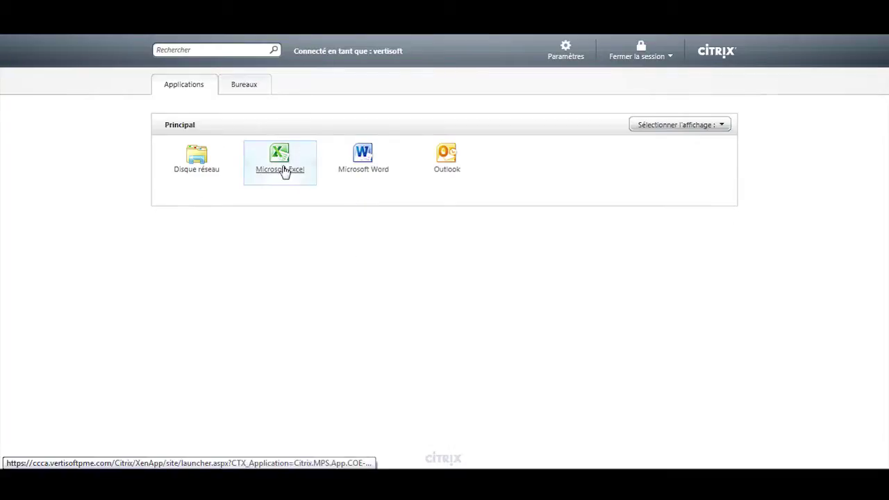
- Launch the published Microsoft Excel application and enter "dnfkjg sdjkdjn sldkfgkdj" in cell A1
click(284, 173)
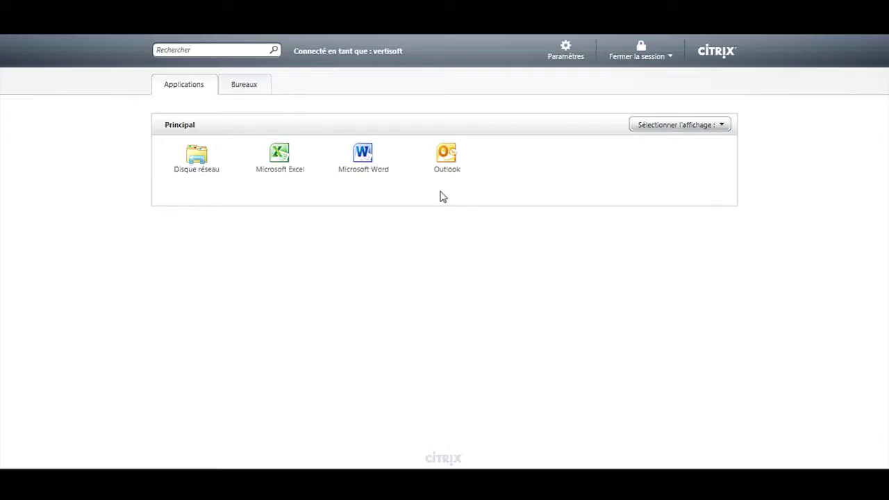
click(290, 175)
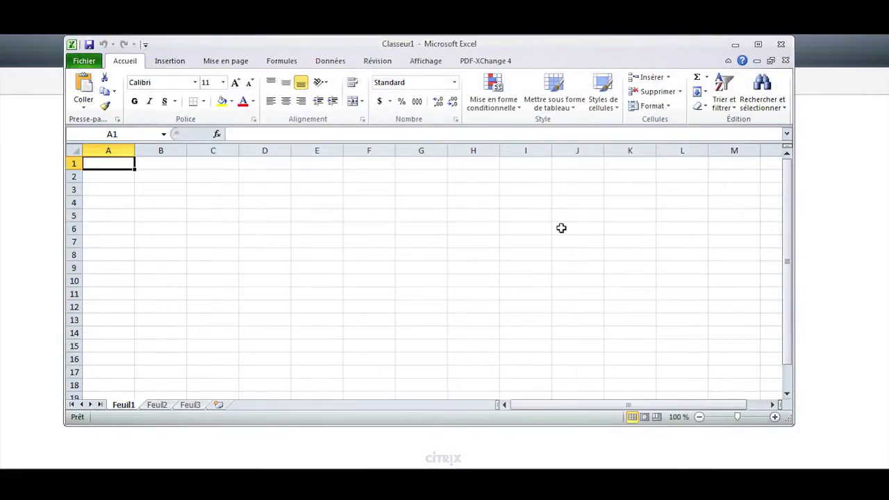
text(dnfkjg)
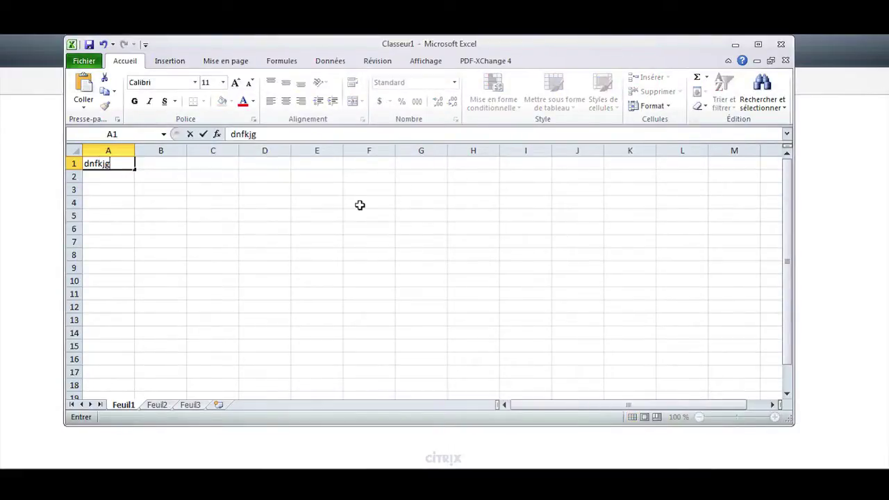
text( sdjkdjn)
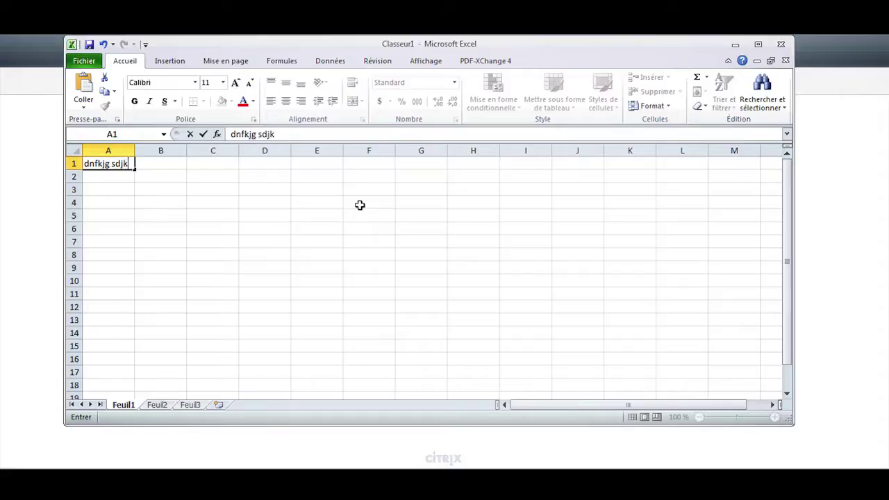
text( sldkfgkdj)
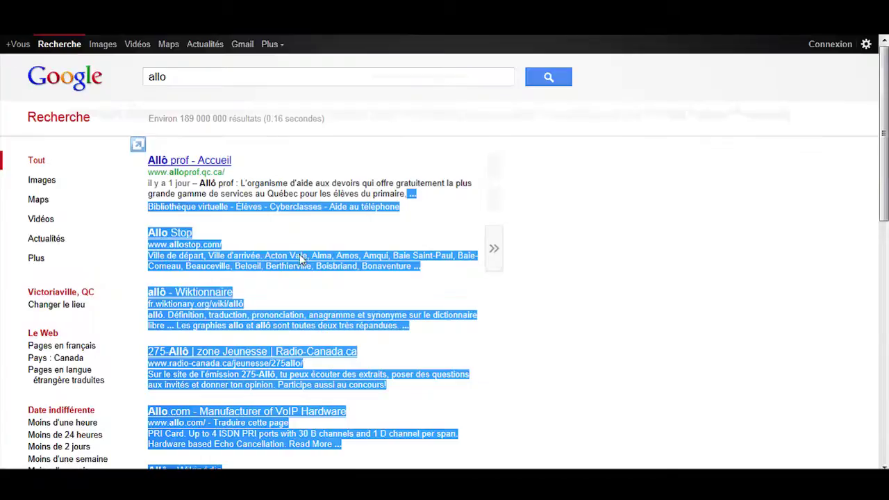
- Copy the Google results text from the Allô prof description downward and paste it below the A1 entry in Classeur1
drag(323, 199, 154, 183)
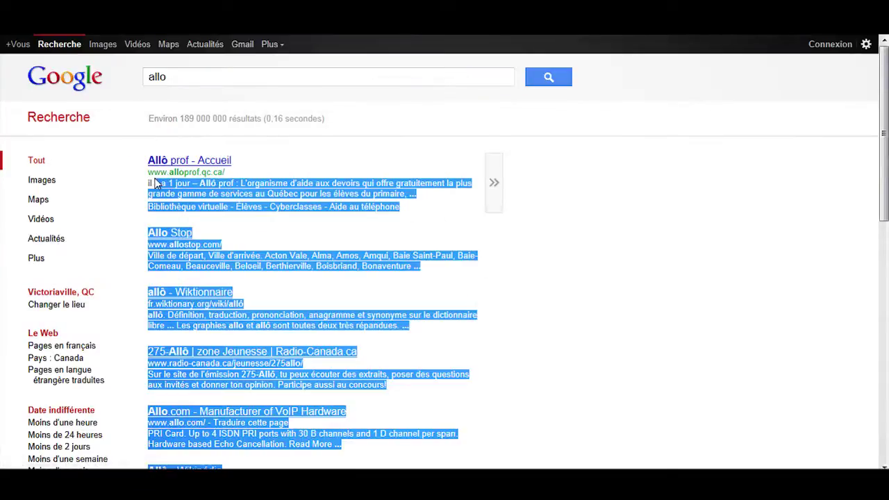
key(alt+Tab)
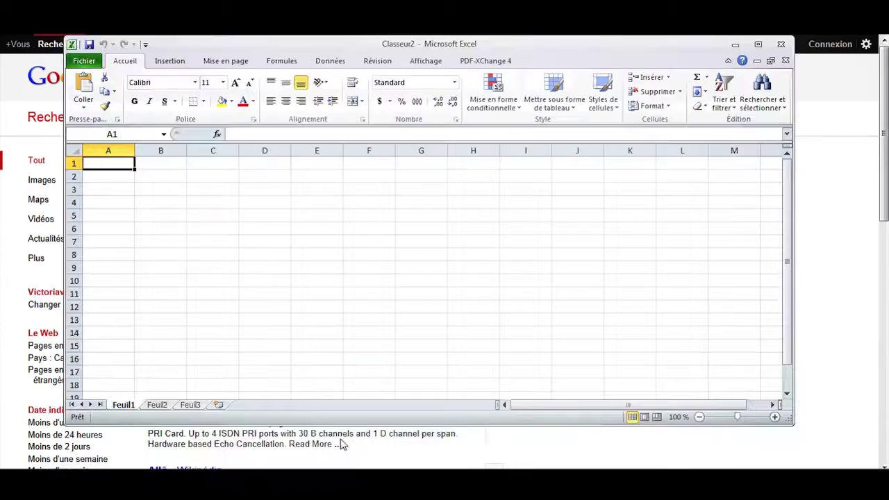
key(alt+Tab)
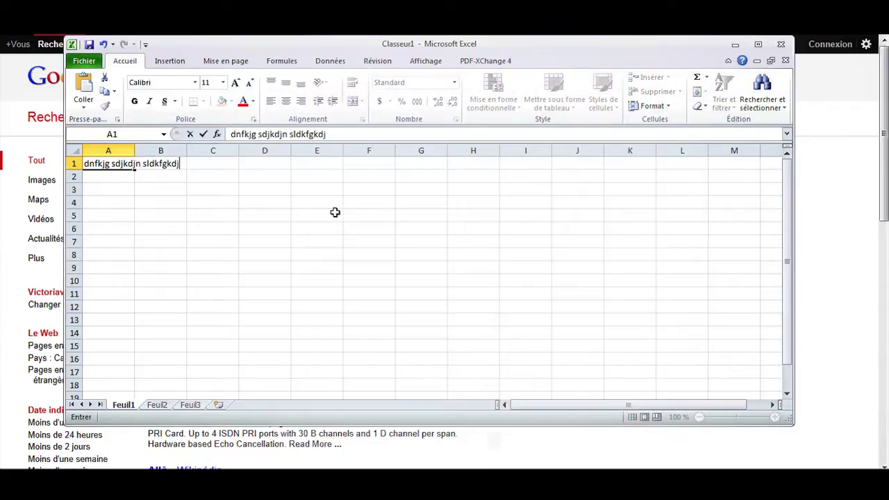
key(Return)
key(Return)
key(ctrl+v)
click(248, 278)
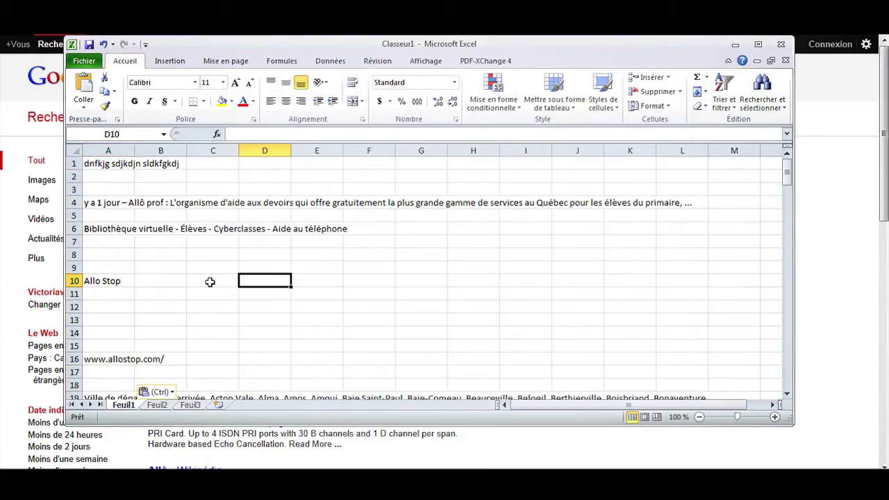
- Save the workbook as Classeur1 in the Bureau folder as an Excel workbook
click(84, 60)
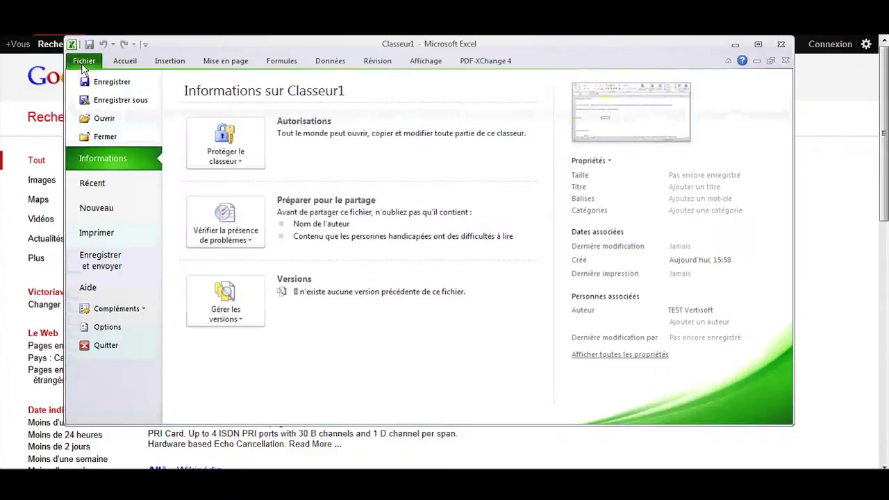
click(121, 103)
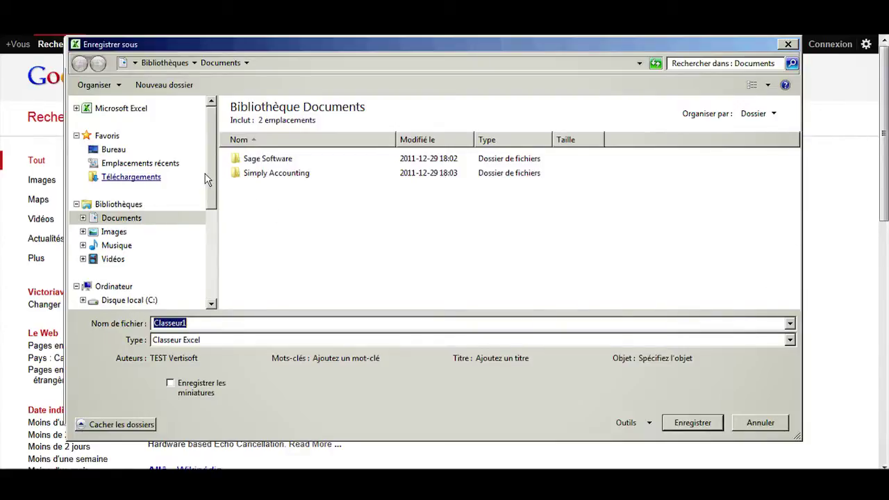
click(114, 150)
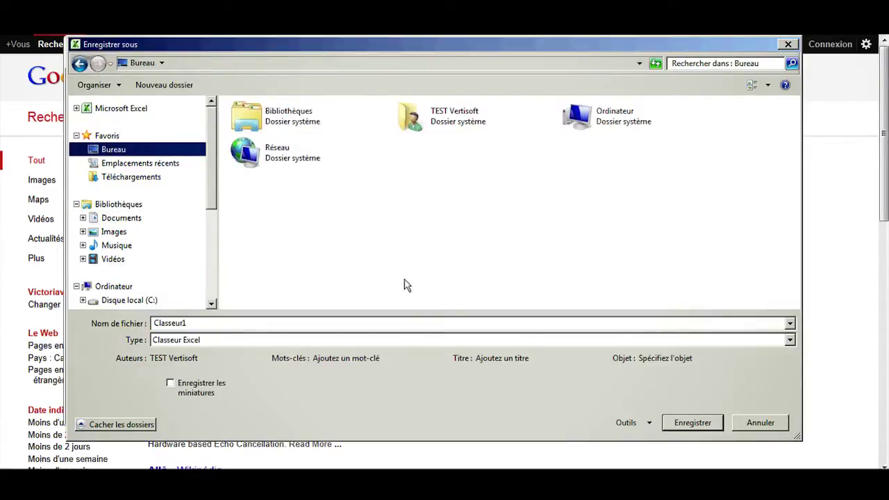
click(706, 423)
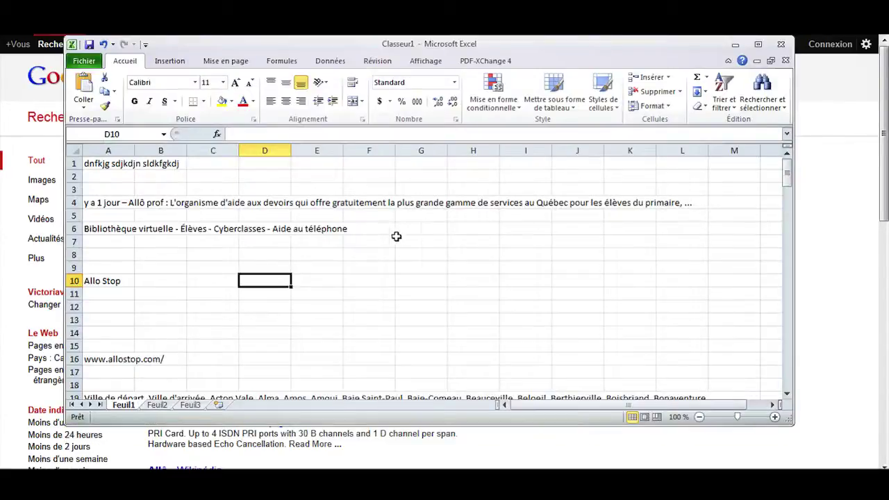
- Examine the Bureau folder and the available local and network drives in the Save As dialog, and leave without saving
click(76, 61)
click(120, 100)
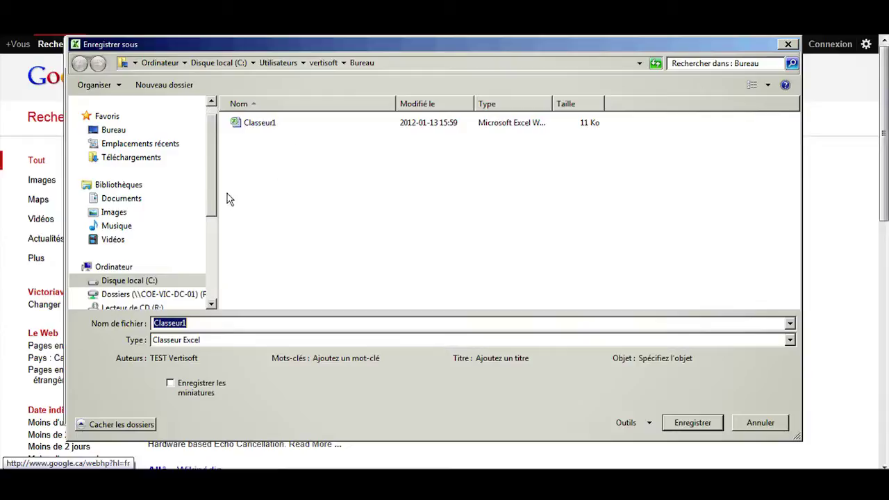
scroll(212, 207, down, 1)
scroll(209, 212, up, 2)
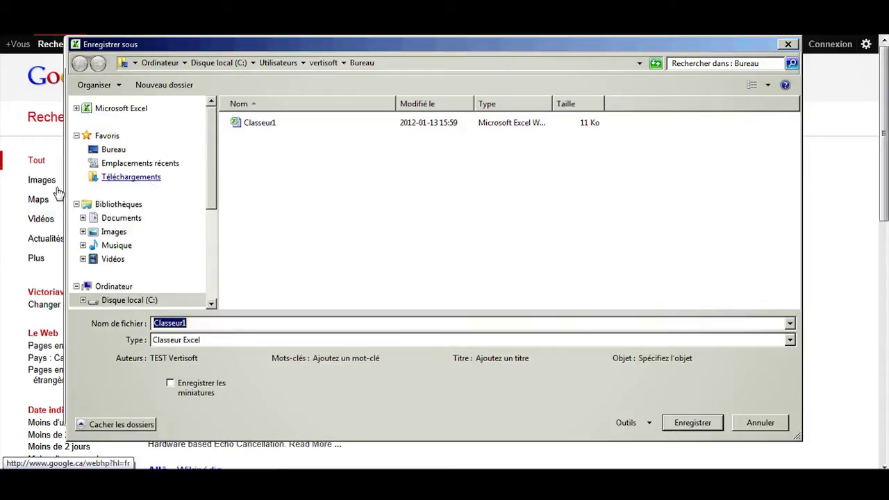
scroll(214, 208, down, 1)
scroll(222, 208, up, 1)
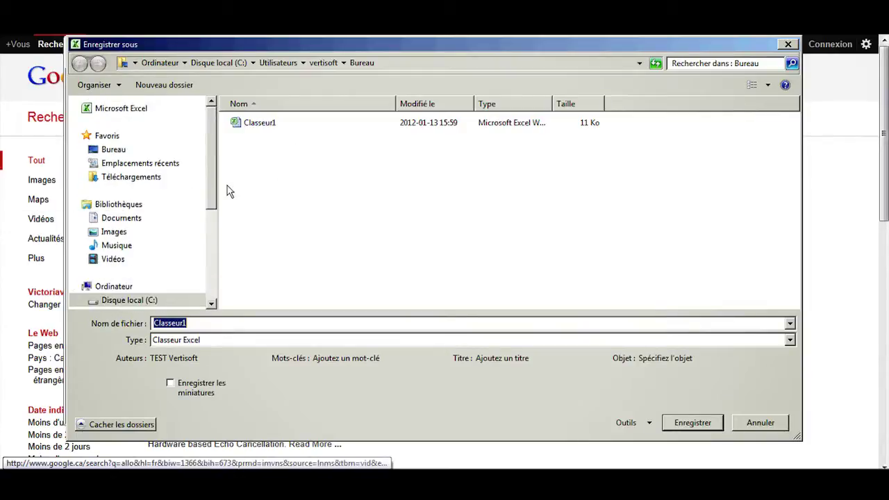
click(106, 151)
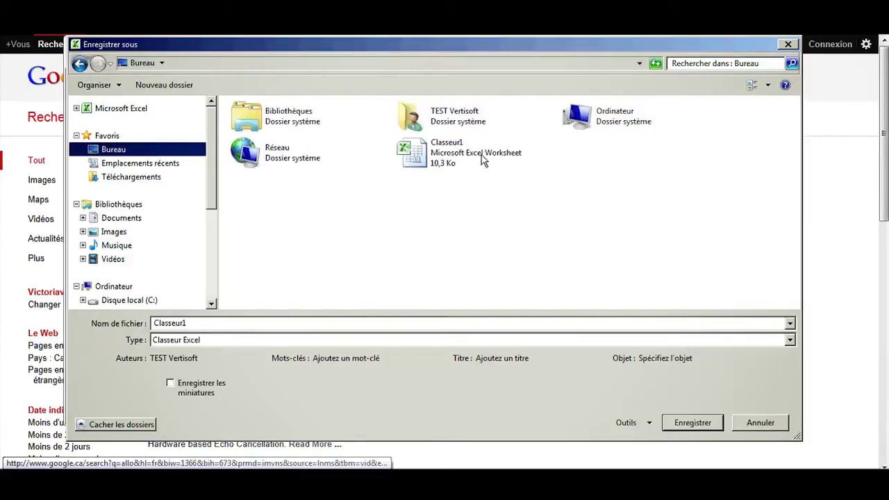
scroll(218, 215, down, 3)
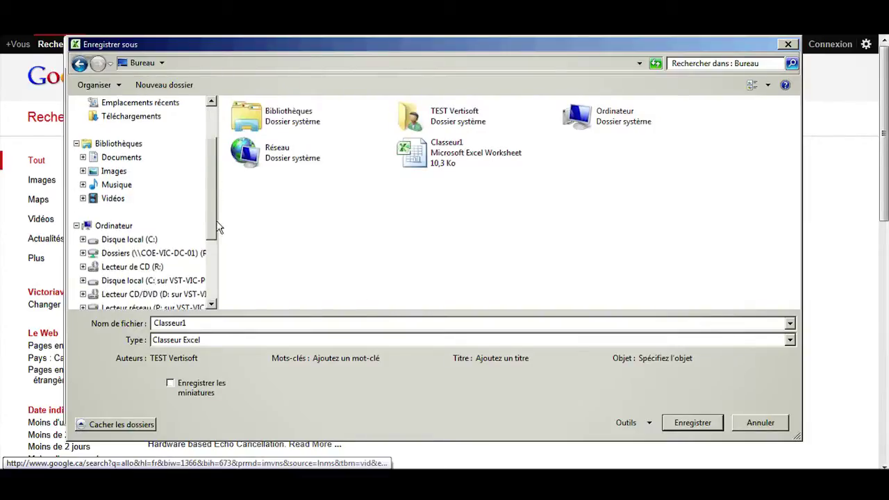
scroll(216, 258, down, 1)
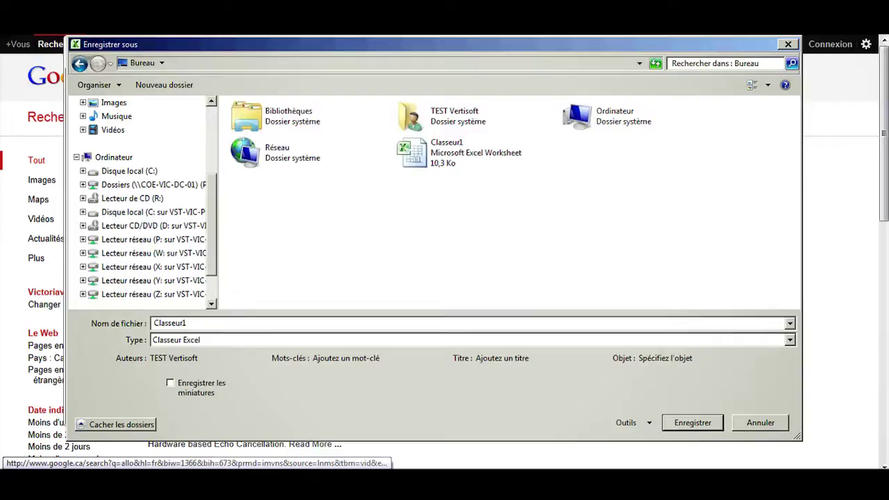
click(759, 423)
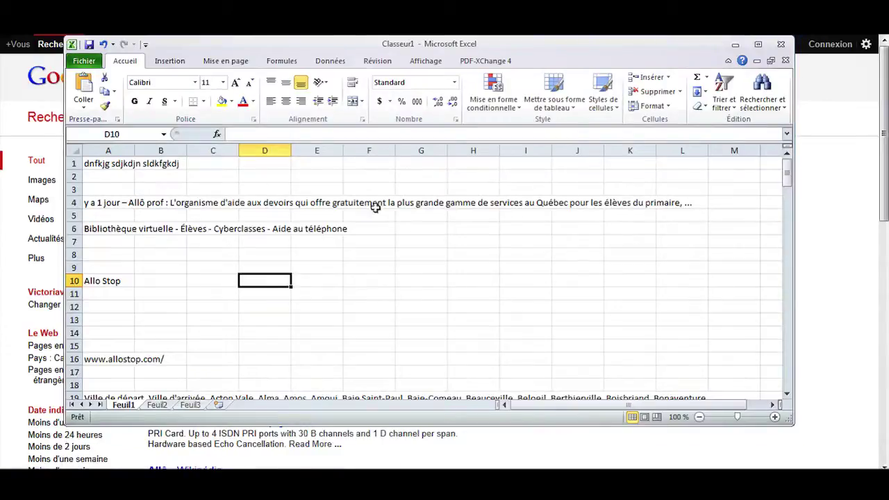
- Close Excel and launch the Bureau - Desktop virtual desktop from the Citrix portal
key(ctrl+n)
click(780, 44)
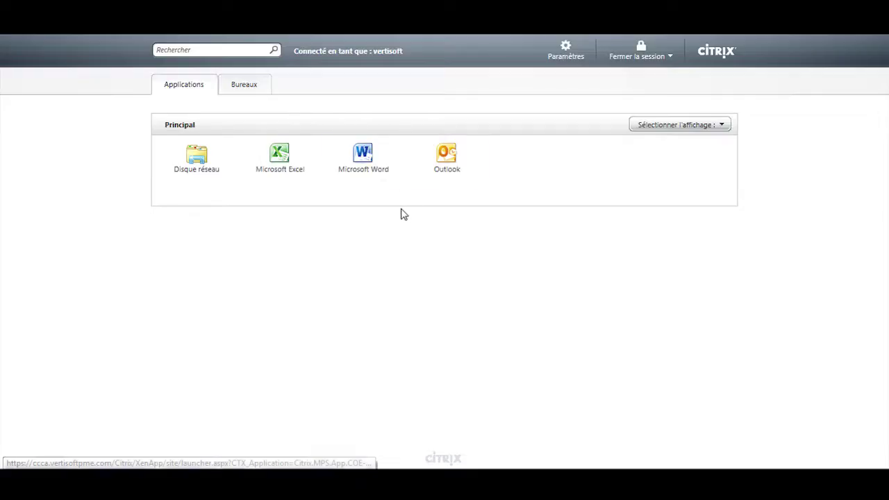
click(244, 89)
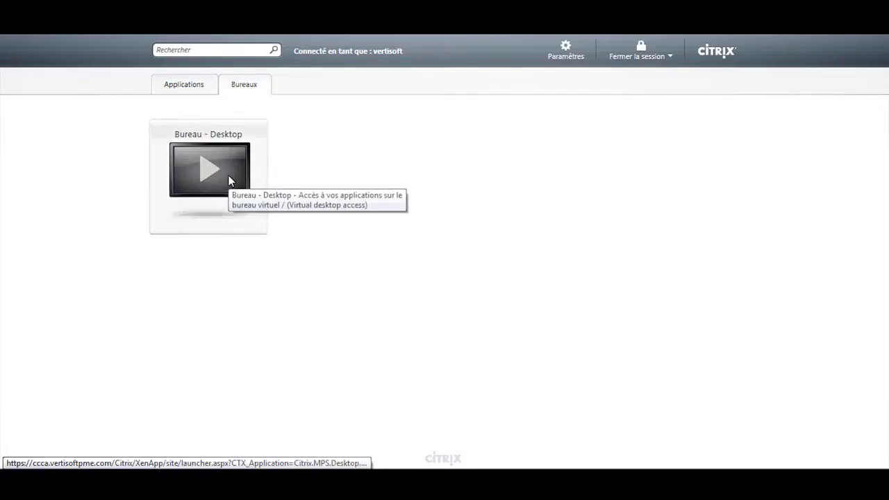
click(183, 84)
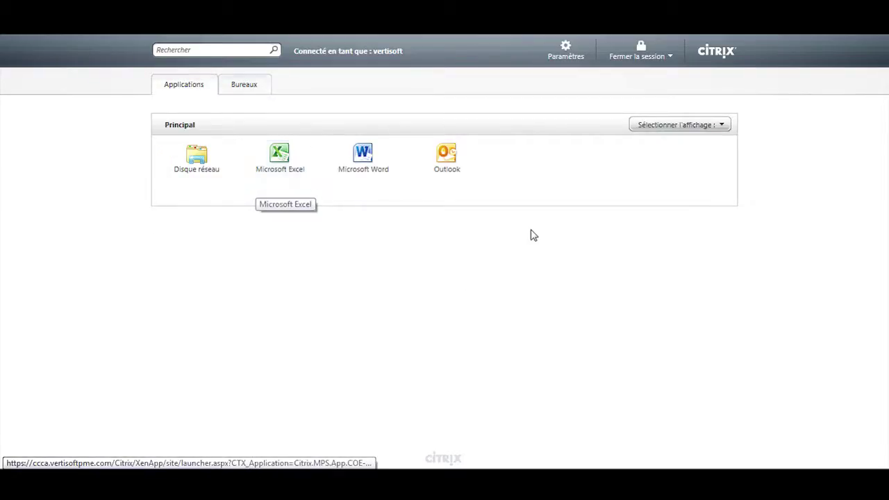
click(242, 85)
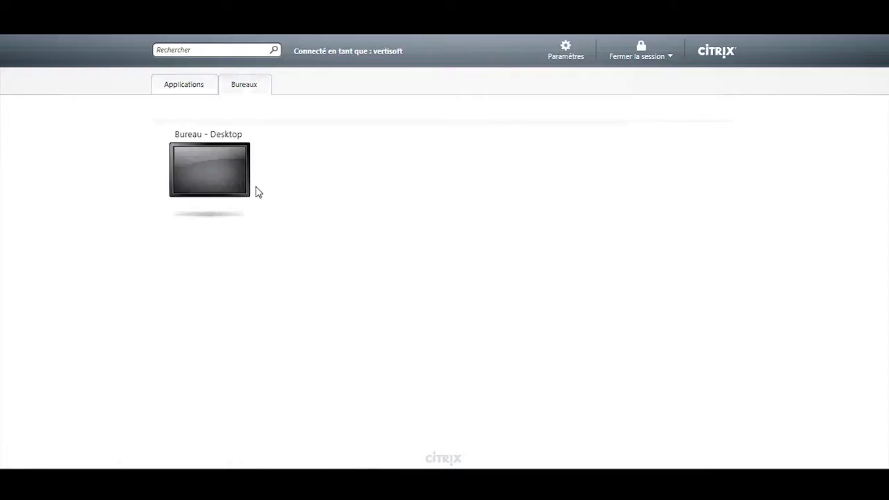
click(238, 188)
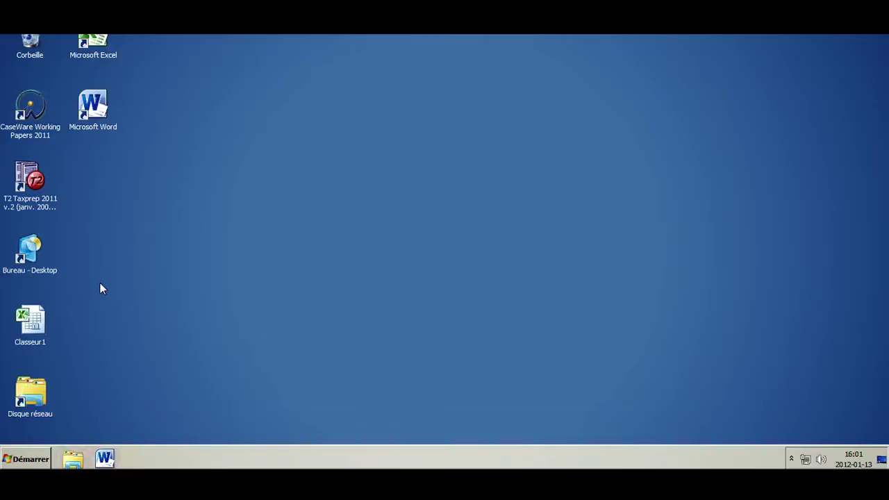
- Open the Classeur1 workbook from the virtual desktop to check its content, and close it
double_click(30, 320)
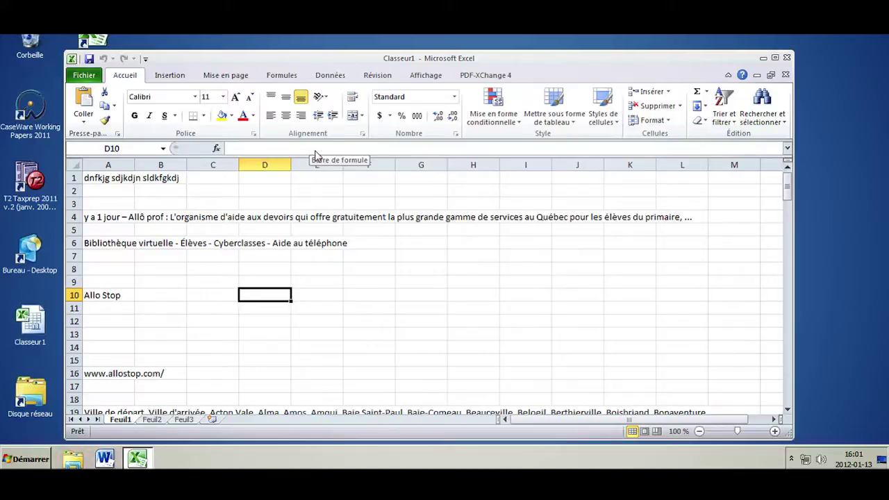
click(787, 57)
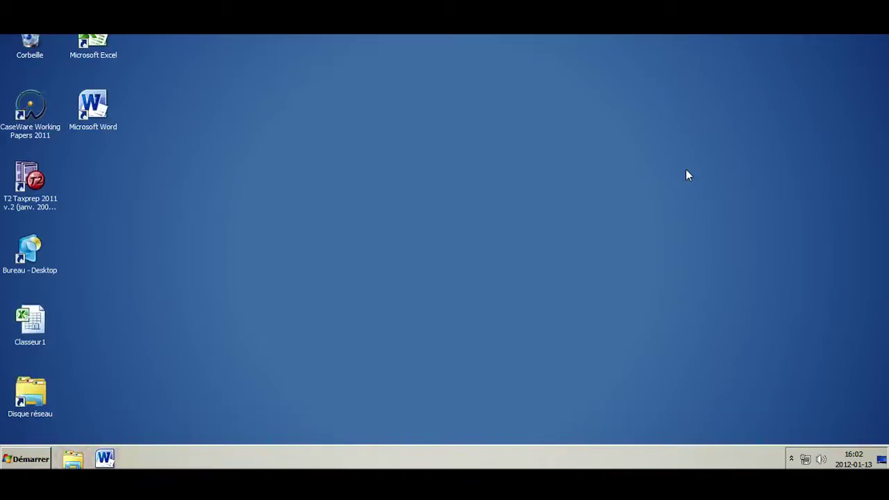
- Disconnect from the virtual desktop and log off the Citrix portal, returning to the login page
click(873, 27)
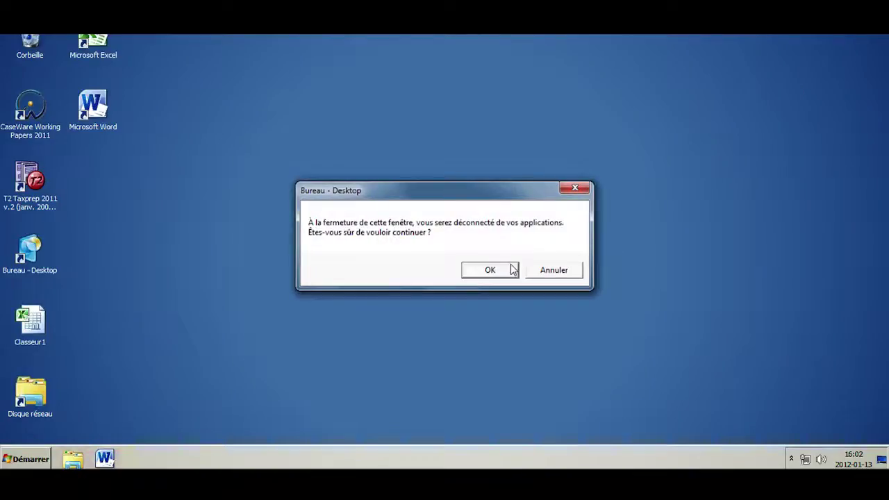
click(512, 269)
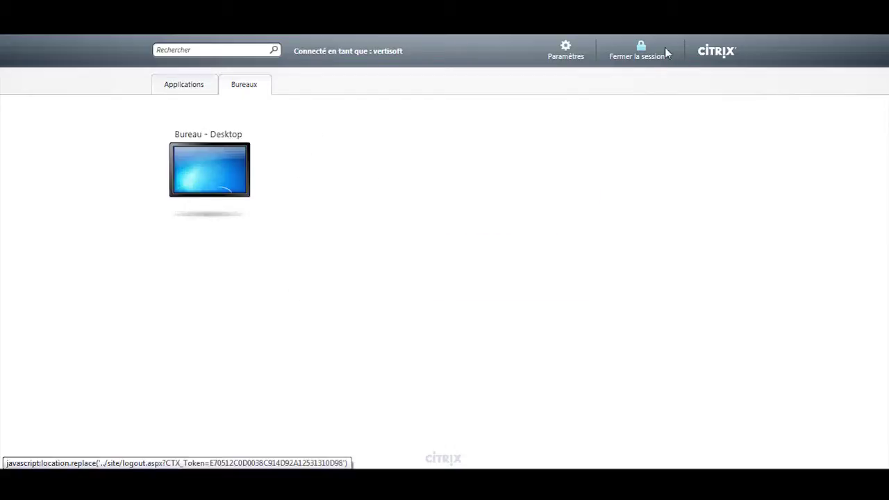
click(663, 50)
click(636, 83)
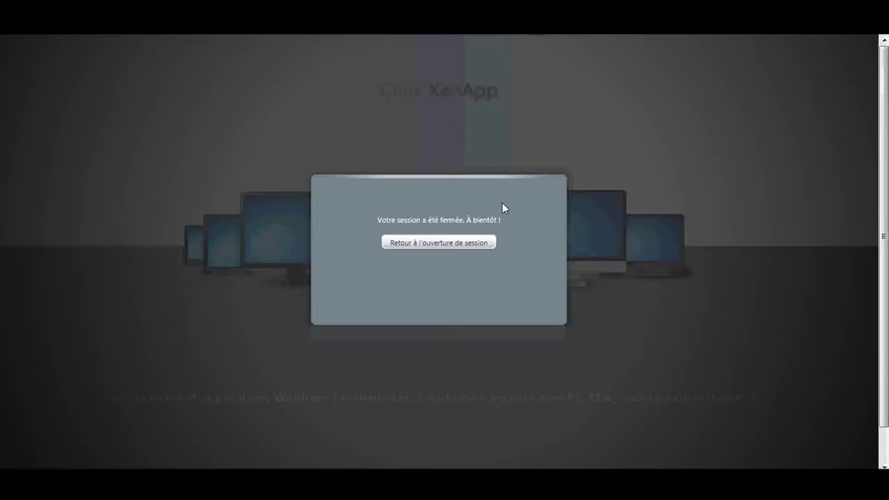
click(468, 246)
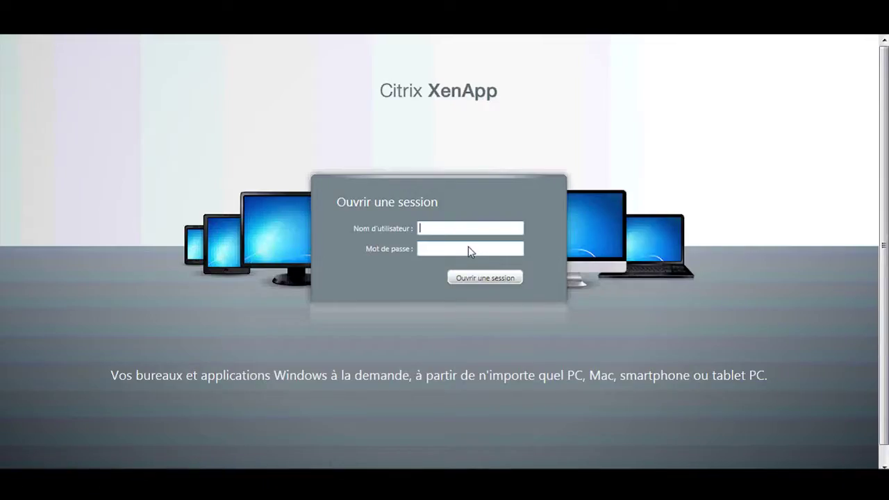